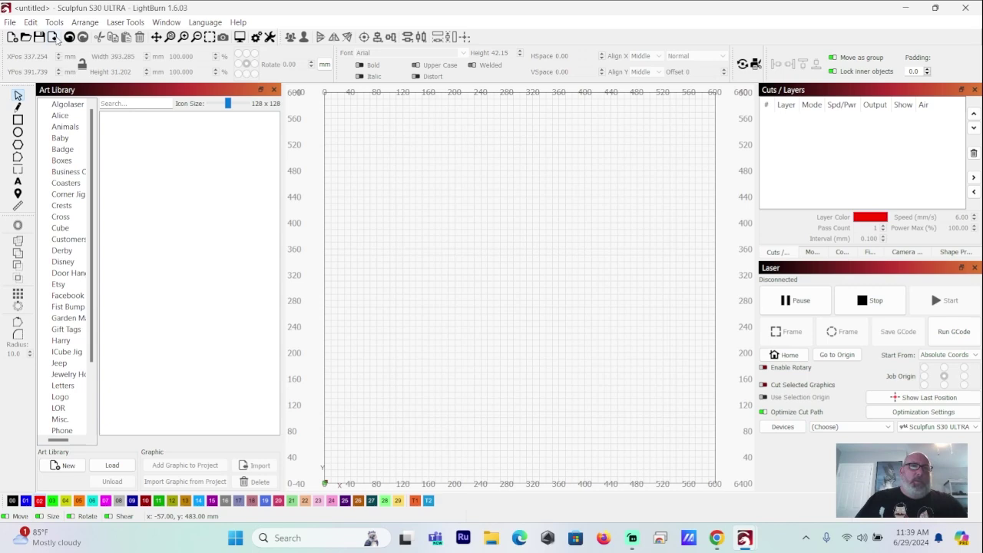
Open Laser Tools > Material Test and show the test squares' Fill-mode cut settings.
{"action": "left_click", "coordinate": [125, 22]}
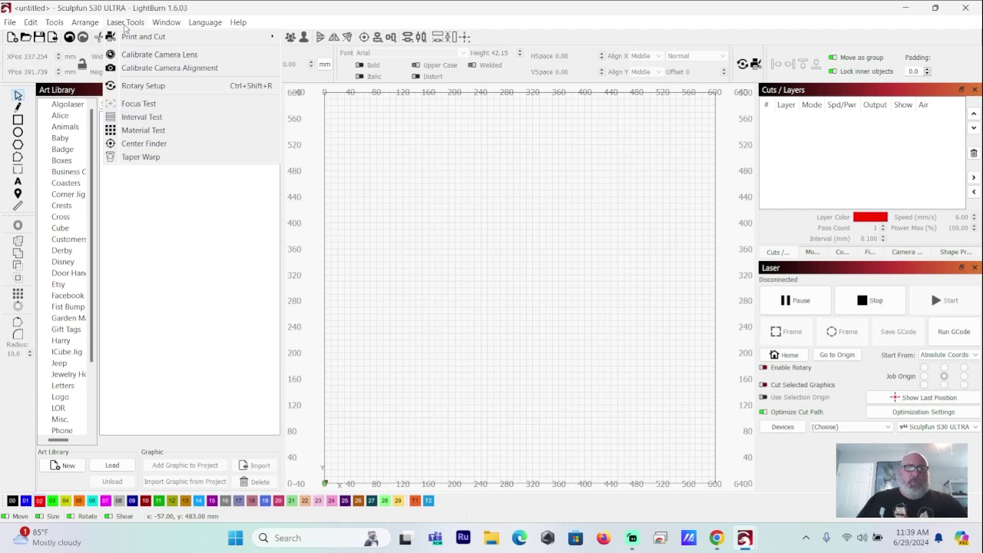
{"action": "left_click", "coordinate": [142, 130]}
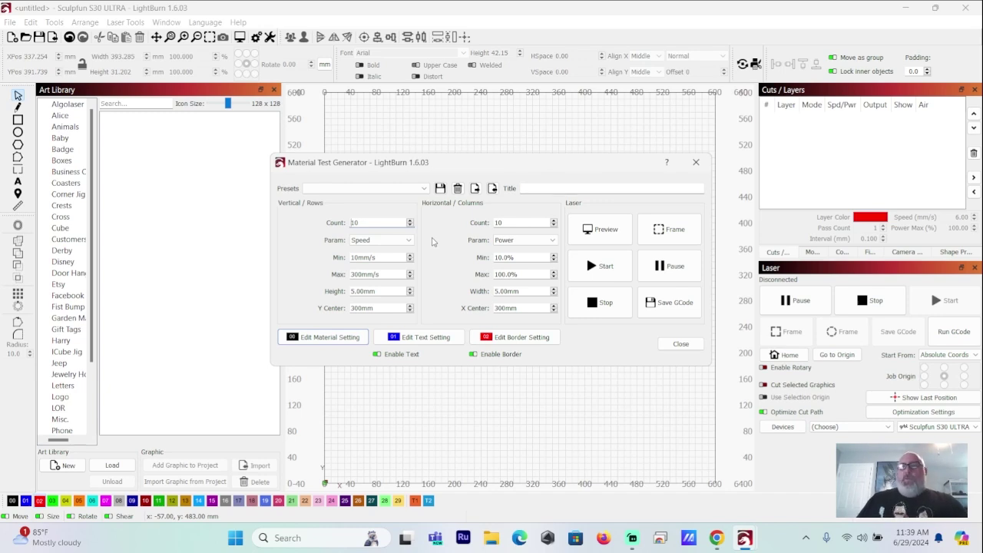
{"action": "left_click", "coordinate": [322, 338]}
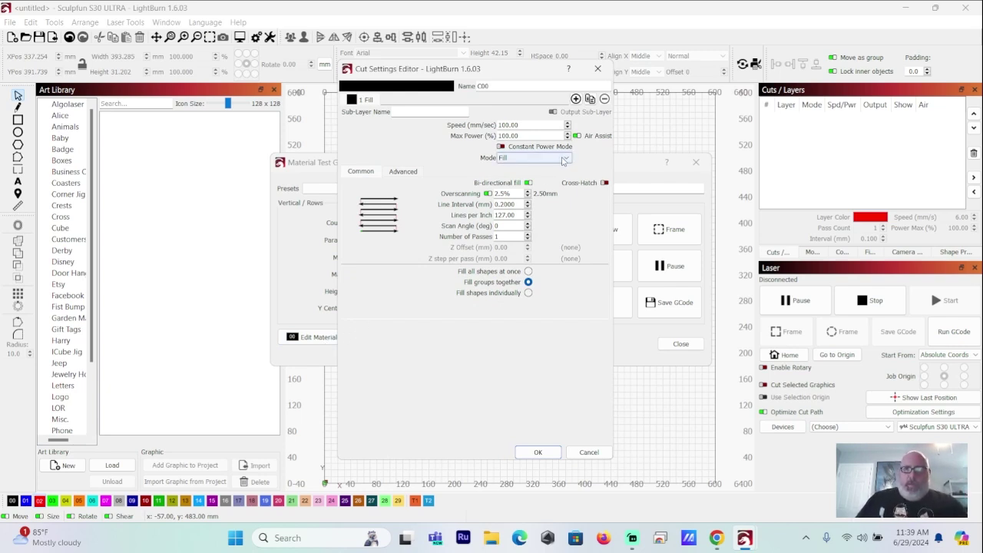
Change the test squares' cut mode from Fill to Line and close the Cut Settings Editor.
{"action": "left_click", "coordinate": [566, 158]}
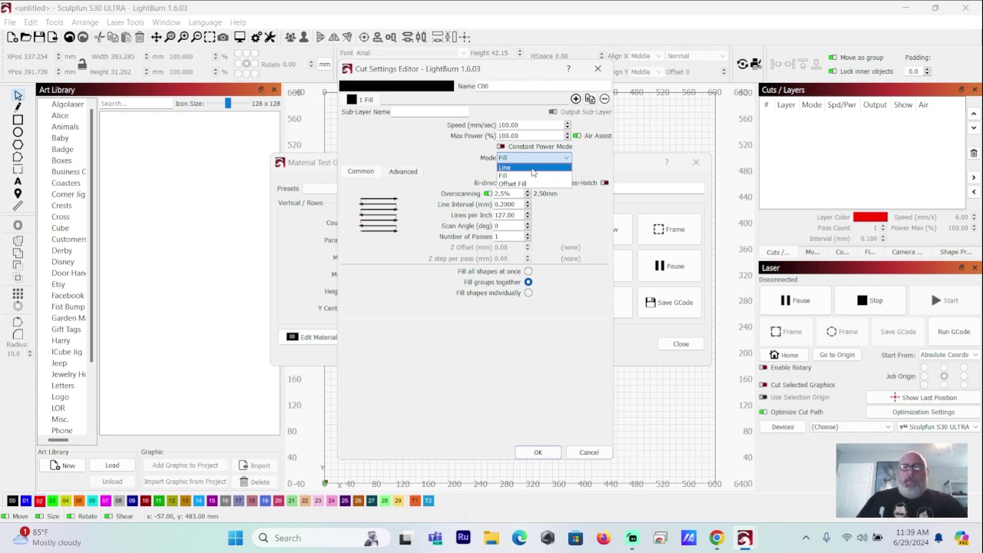
{"action": "left_click", "coordinate": [533, 169]}
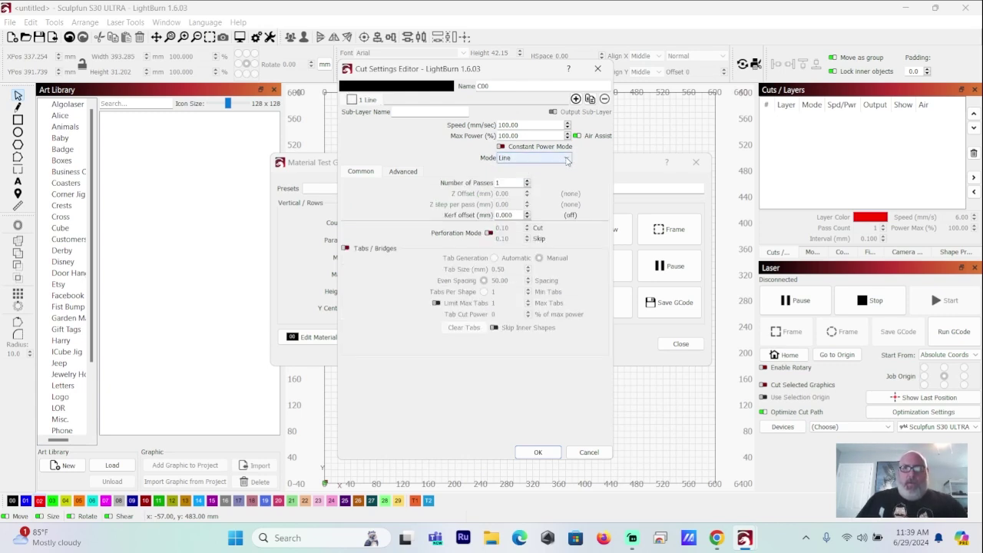
{"action": "left_click", "coordinate": [565, 158]}
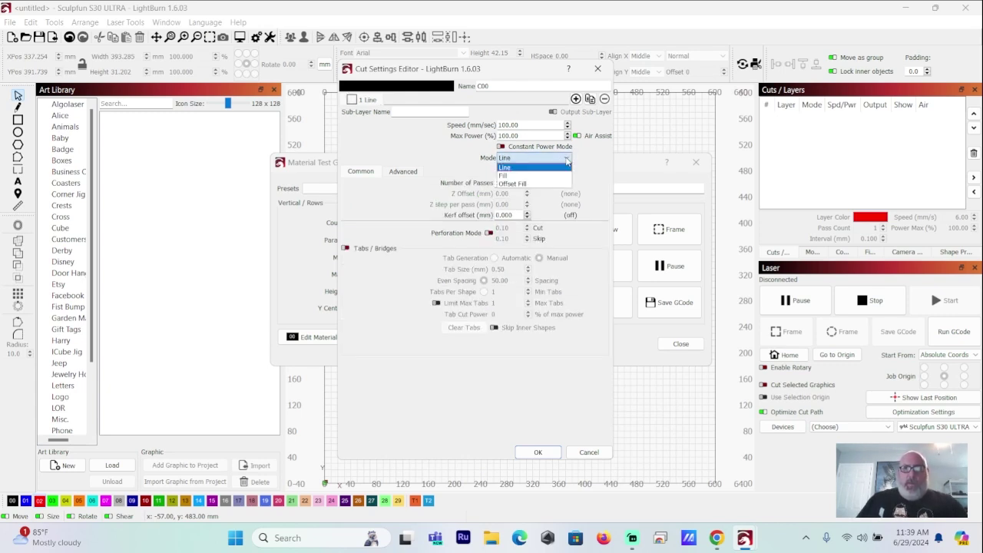
{"action": "left_click", "coordinate": [529, 168]}
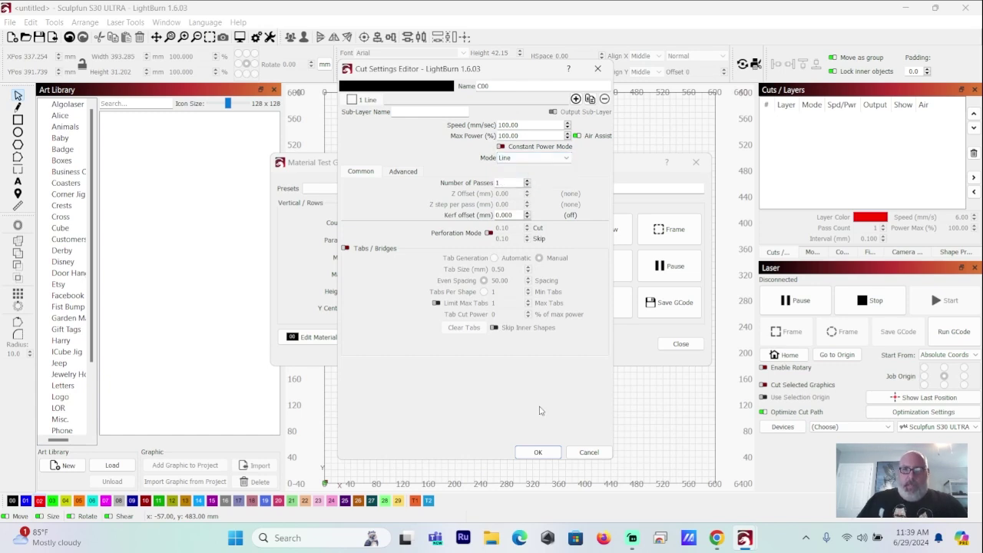
{"action": "left_click", "coordinate": [540, 452]}
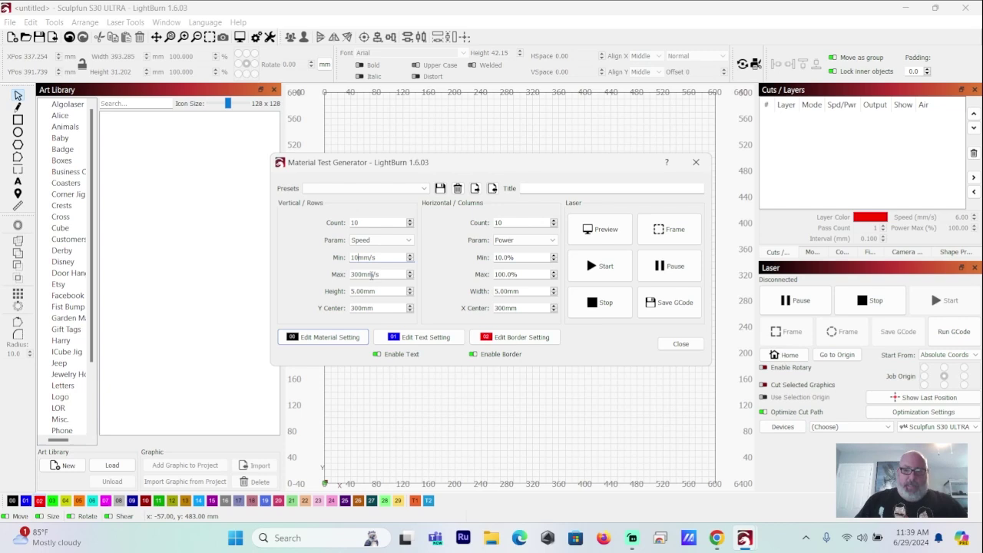
Set the speed rows to 6–12 mm/s and the minimum power to 80%.
{"action": "key", "text": "BackSpace"}
{"action": "key", "text": "BackSpace"}
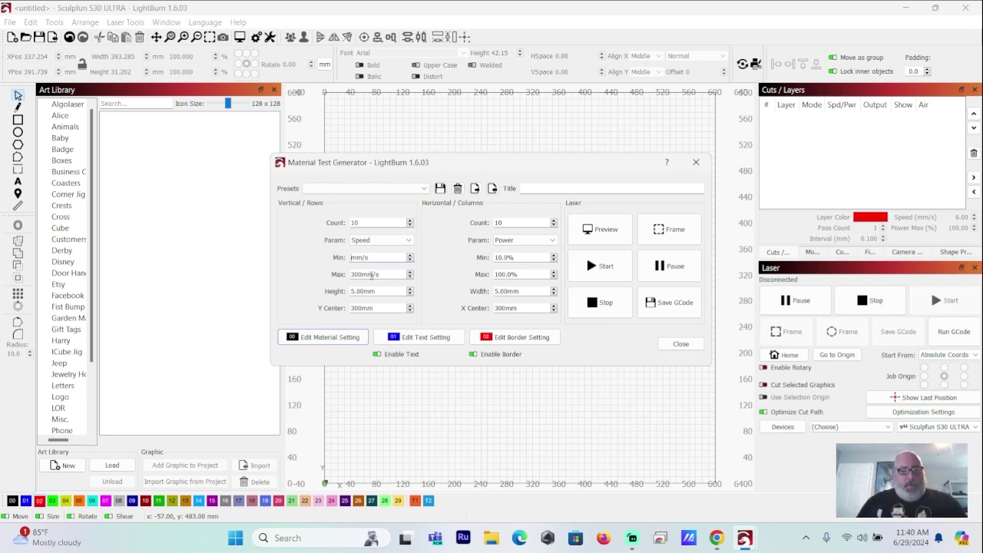
{"action": "type", "text": "6"}
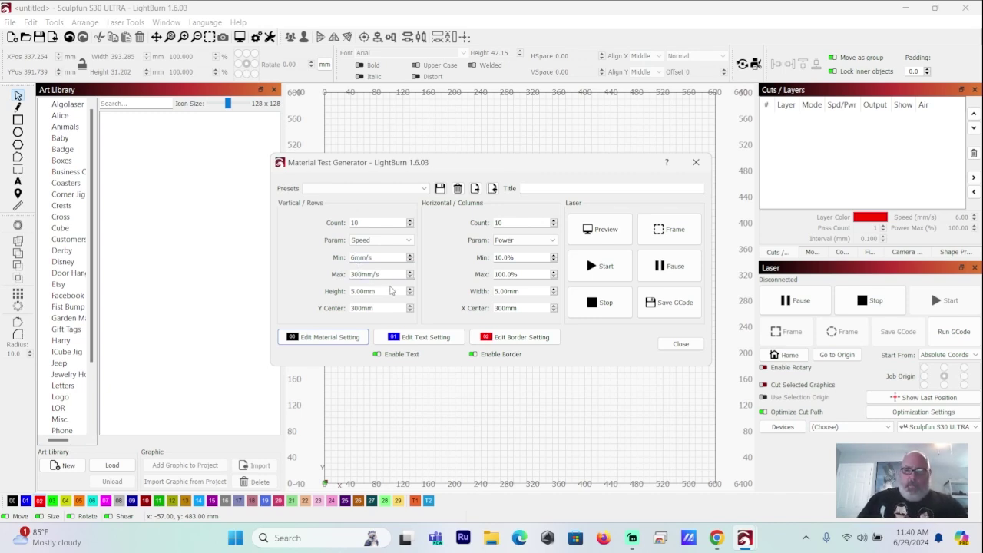
{"action": "key", "text": "BackSpace"}
{"action": "key", "text": "BackSpace"}
{"action": "key", "text": "BackSpace"}
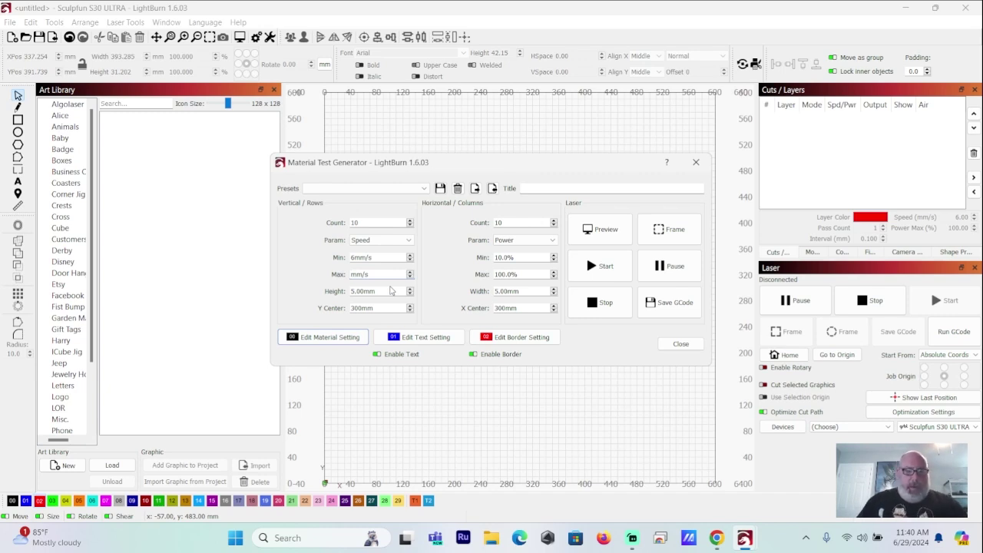
{"action": "type", "text": "12"}
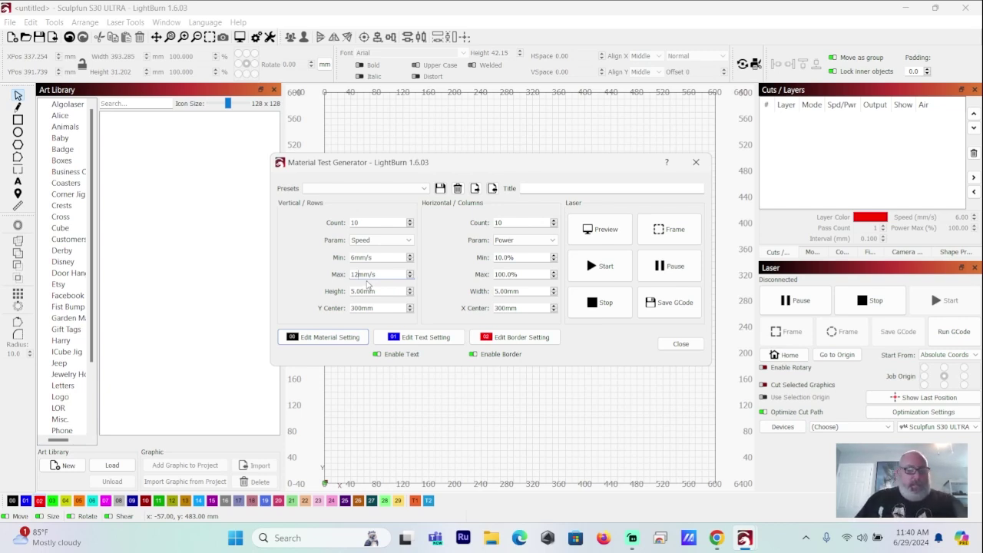
{"action": "left_click", "coordinate": [499, 241]}
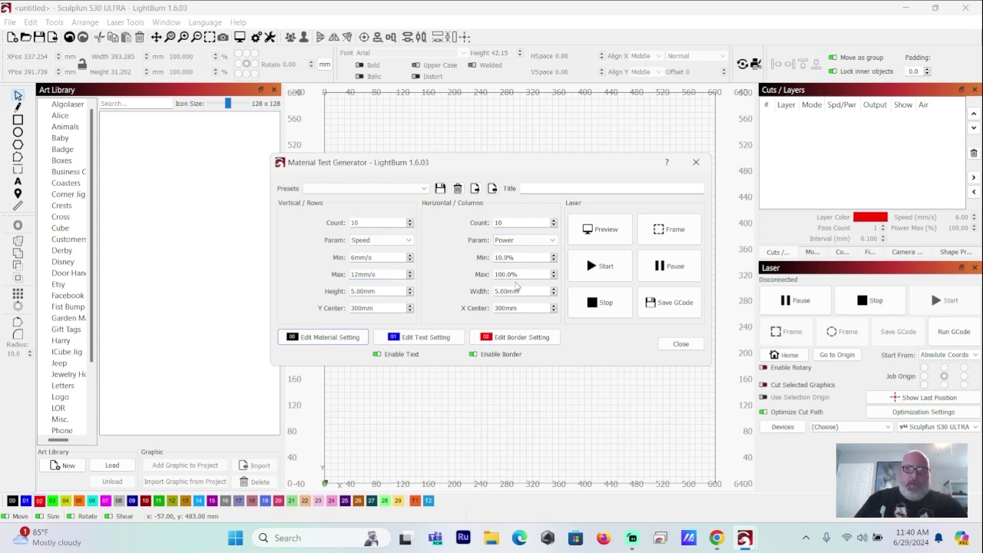
{"action": "key", "text": "Tab"}
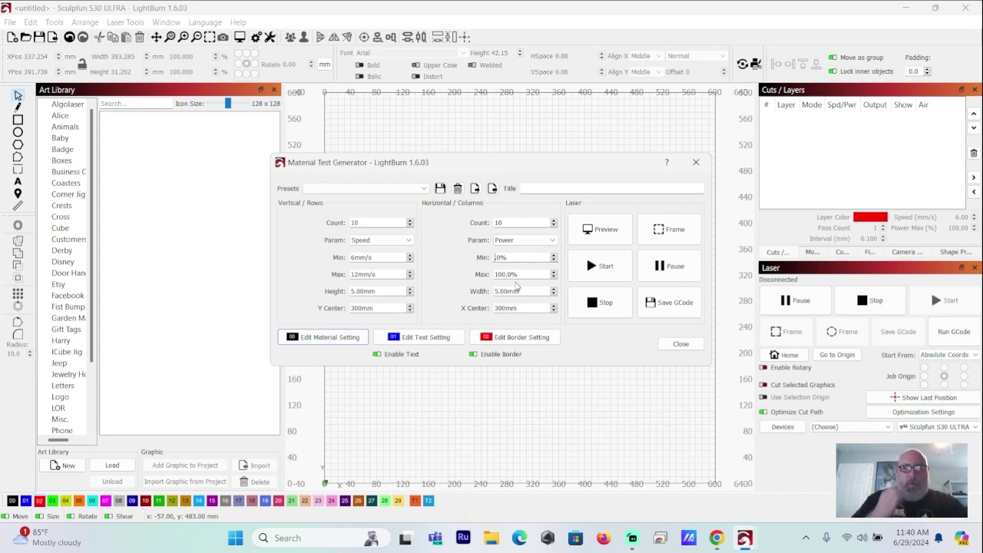
{"action": "type", "text": "80."}
{"action": "left_click", "coordinate": [511, 274]}
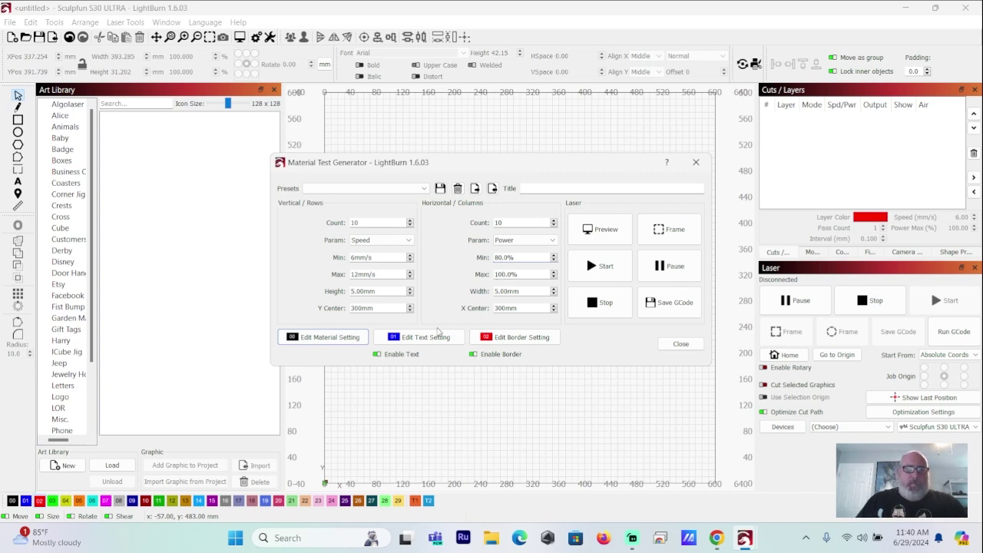
Set the label text speed to 50.00 mm/sec in the text settings and confirm.
{"action": "left_click", "coordinate": [425, 337]}
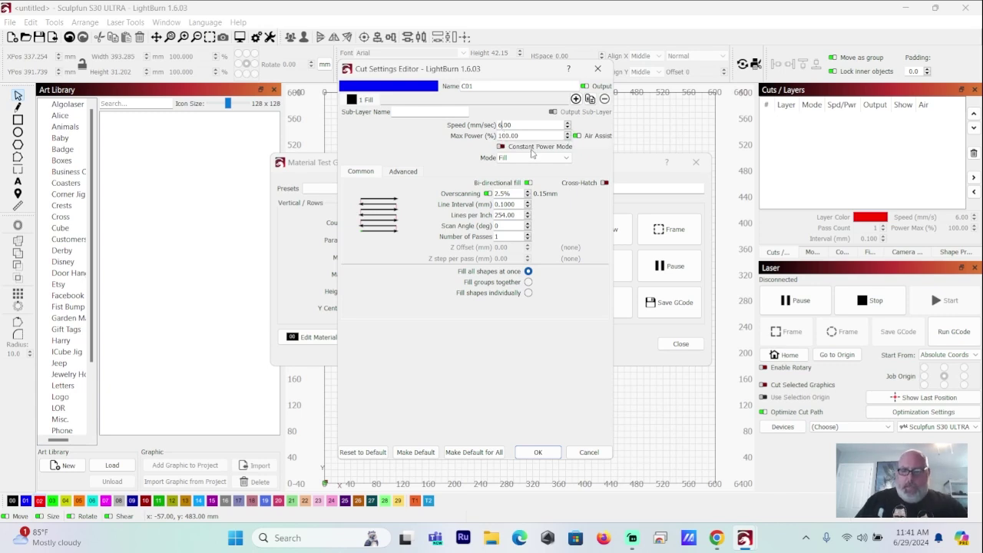
{"action": "key", "text": "BackSpace"}
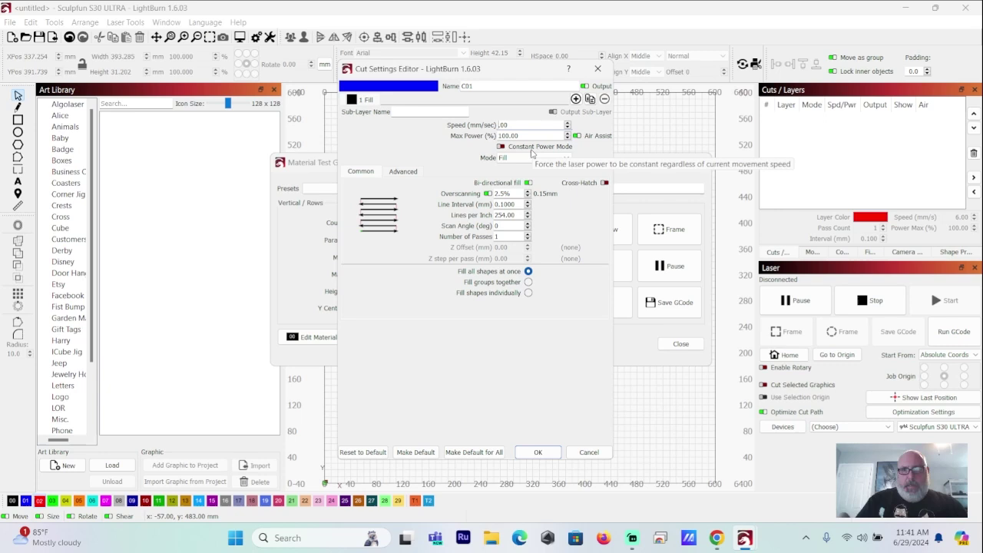
{"action": "type", "text": "75"}
{"action": "key", "text": "BackSpace"}
{"action": "key", "text": "BackSpace"}
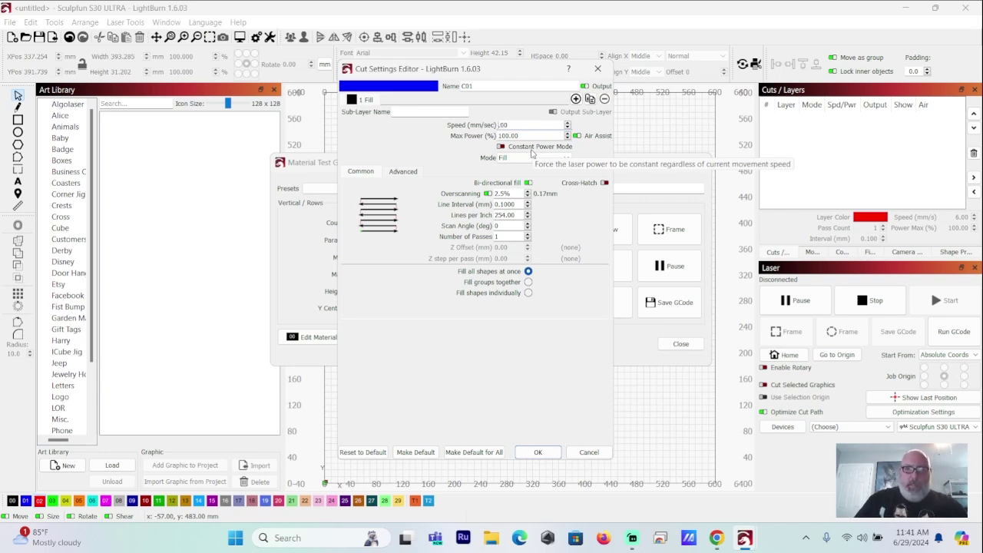
{"action": "type", "text": "0"}
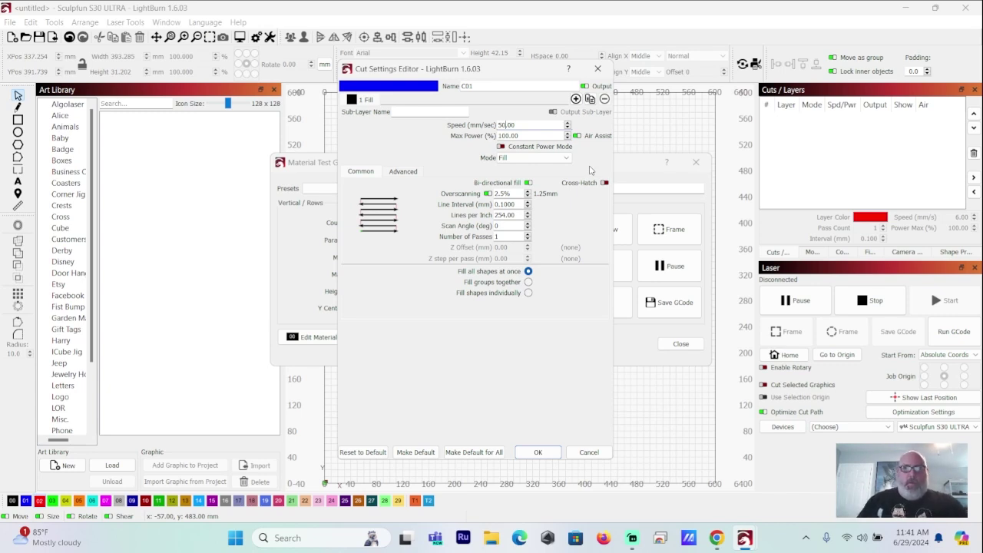
{"action": "left_click", "coordinate": [506, 125]}
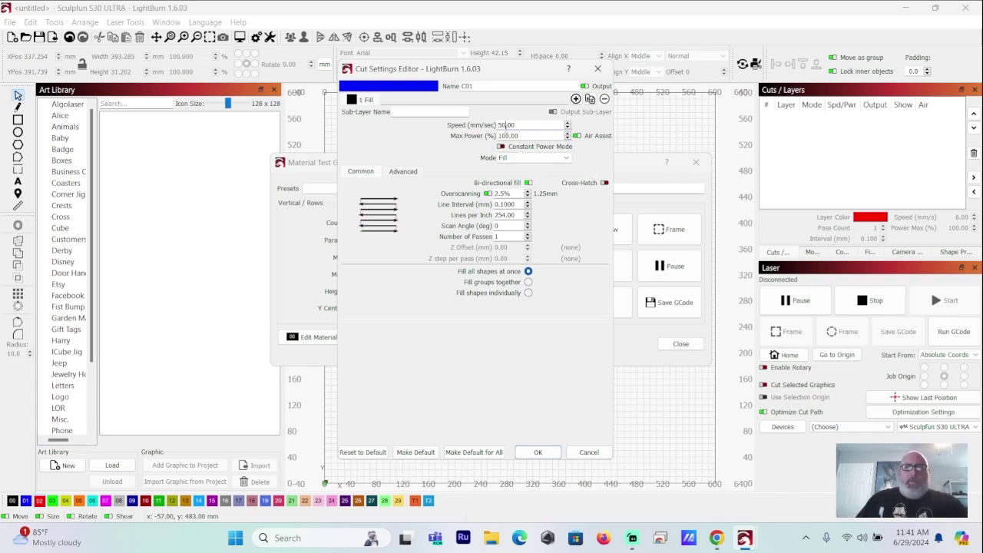
{"action": "left_click", "coordinate": [538, 451]}
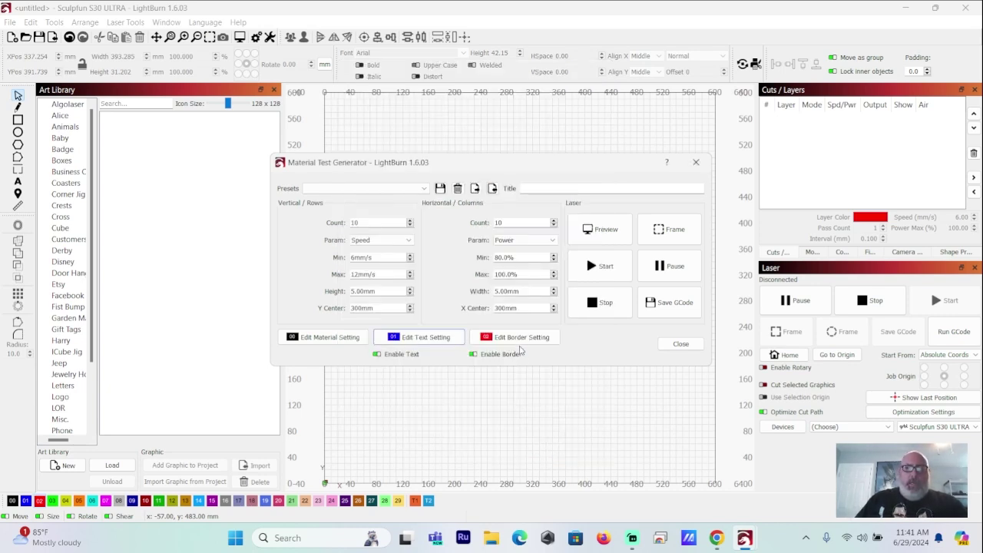
{"action": "left_click", "coordinate": [522, 338]}
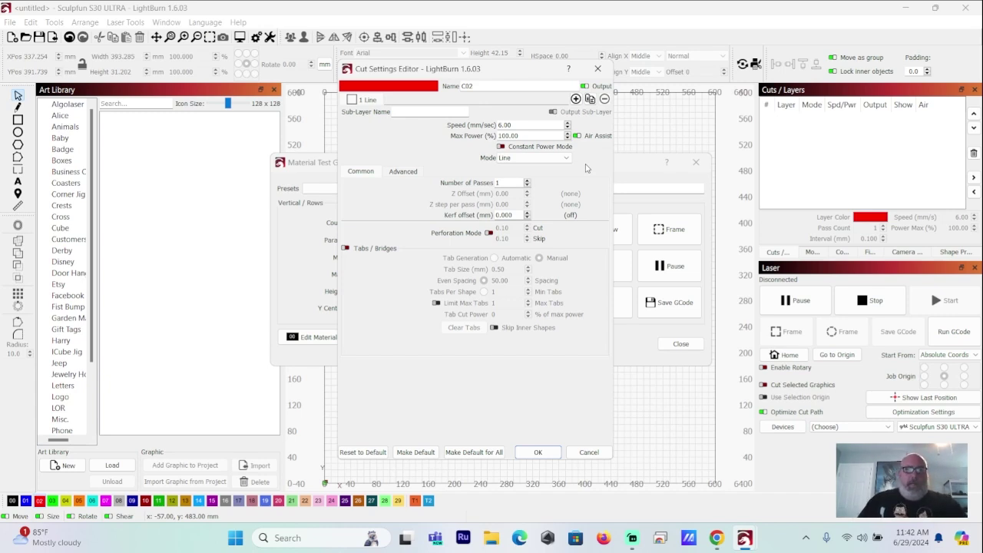
{"action": "left_click", "coordinate": [538, 452]}
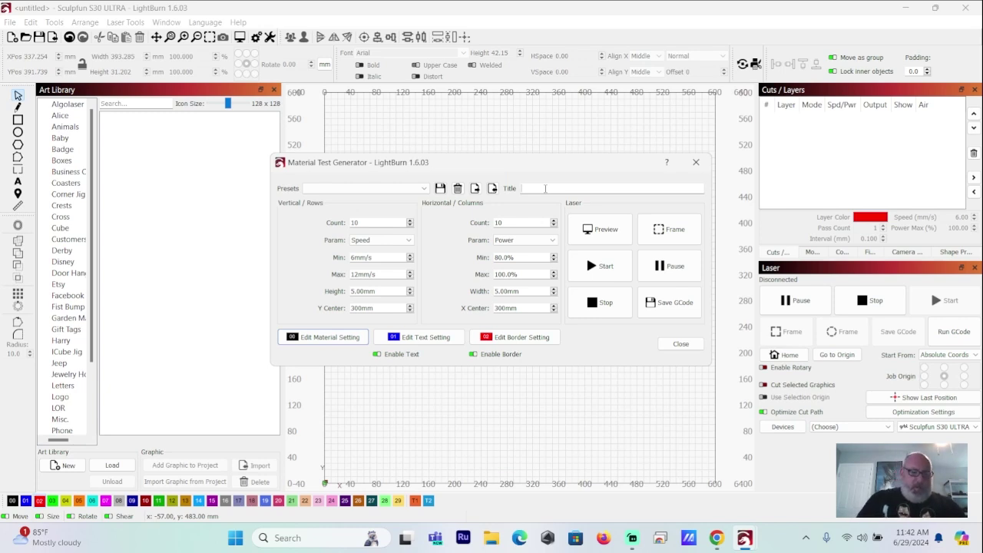
{"action": "type", "text": "Sculp"}
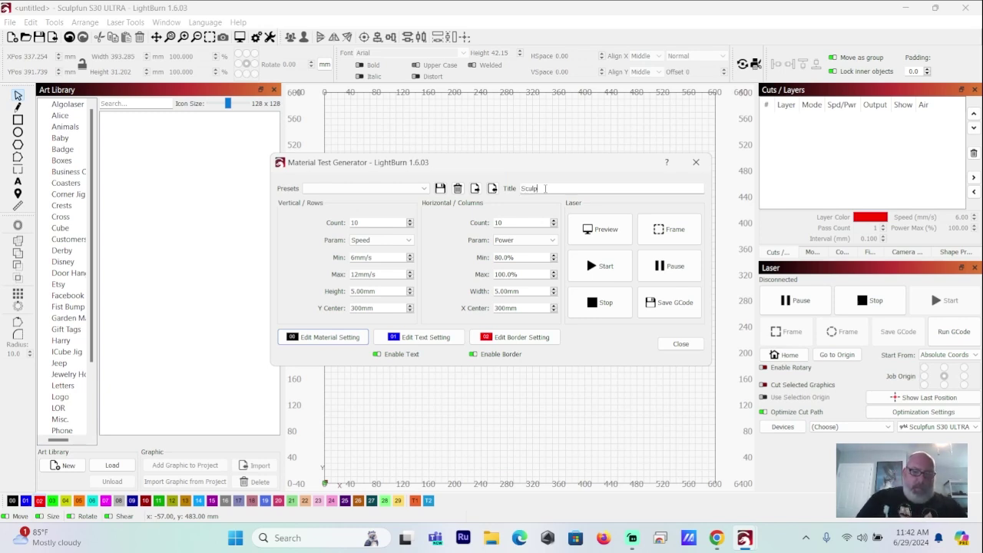
{"action": "type", "text": "fun"}
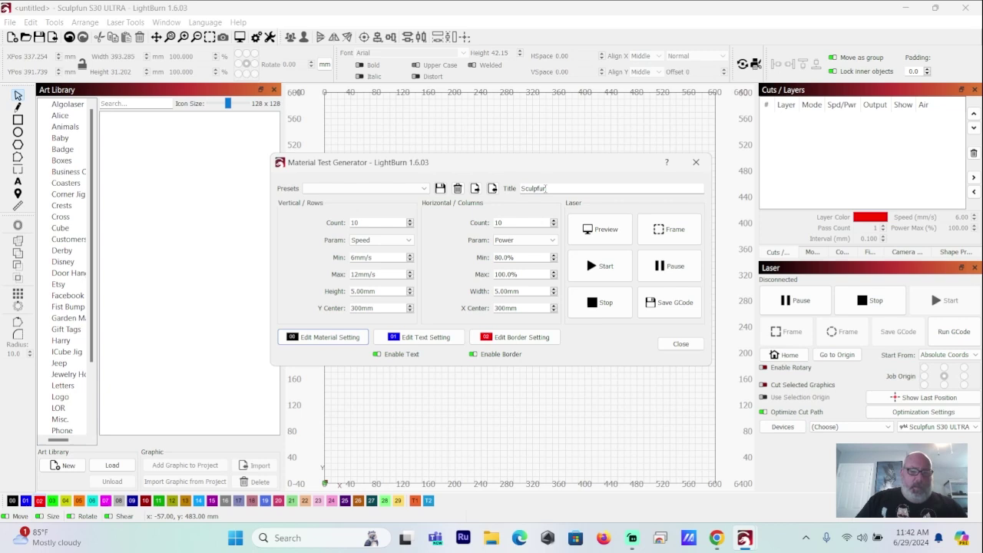
{"action": "type", "text": " S30 U"}
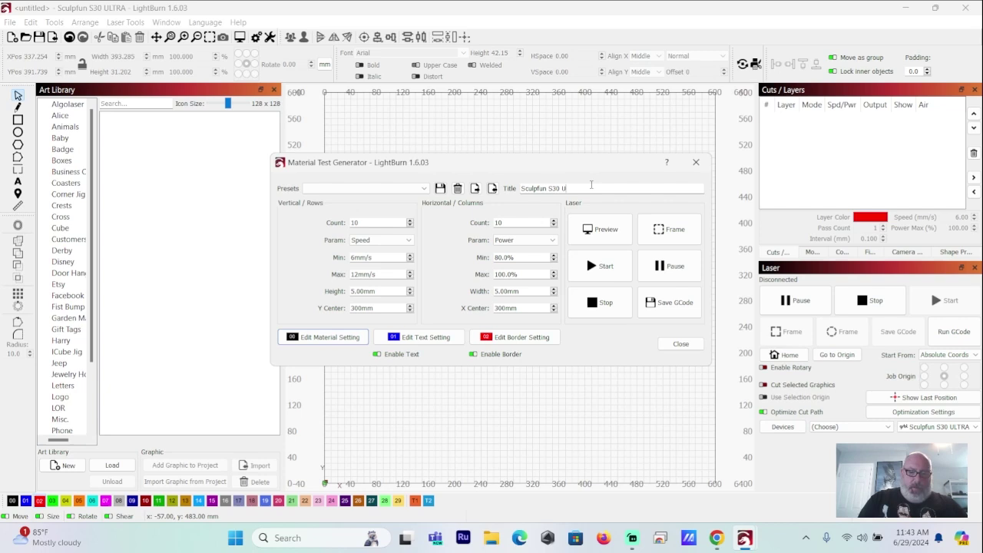
{"action": "type", "text": "ltra"}
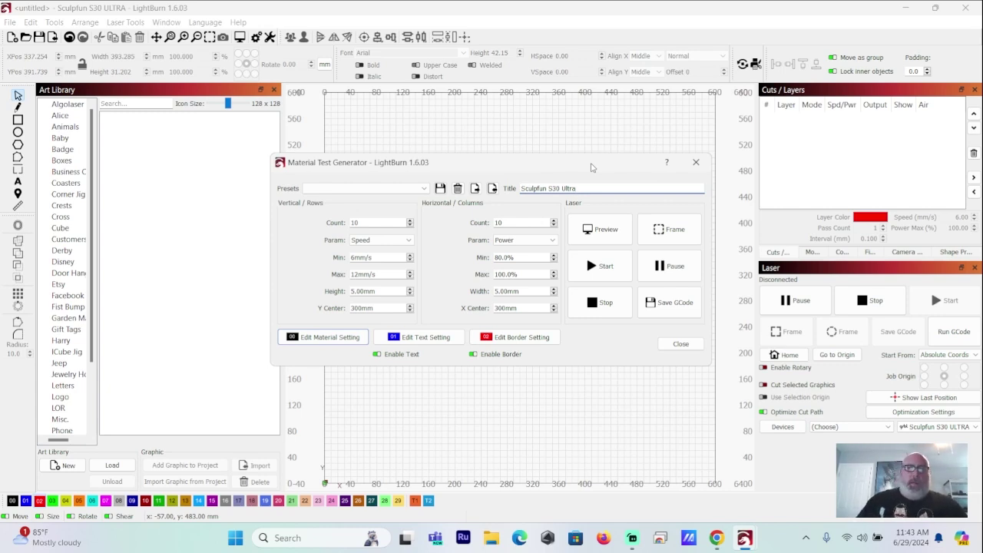
Complete the title text 'Sculpfun S30 Ultra 20 Watt'.
{"action": "key", "text": "Return"}
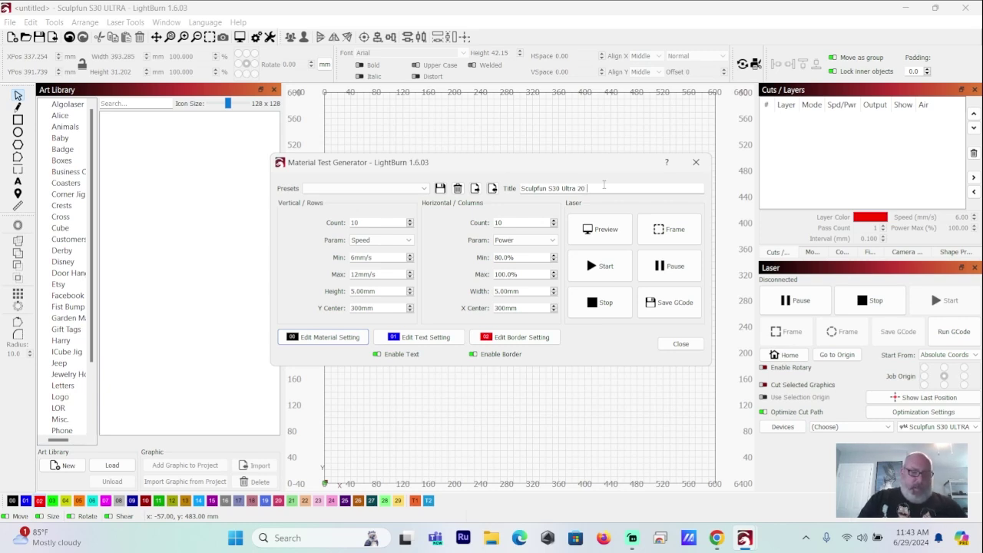
{"action": "type", "text": "Watt"}
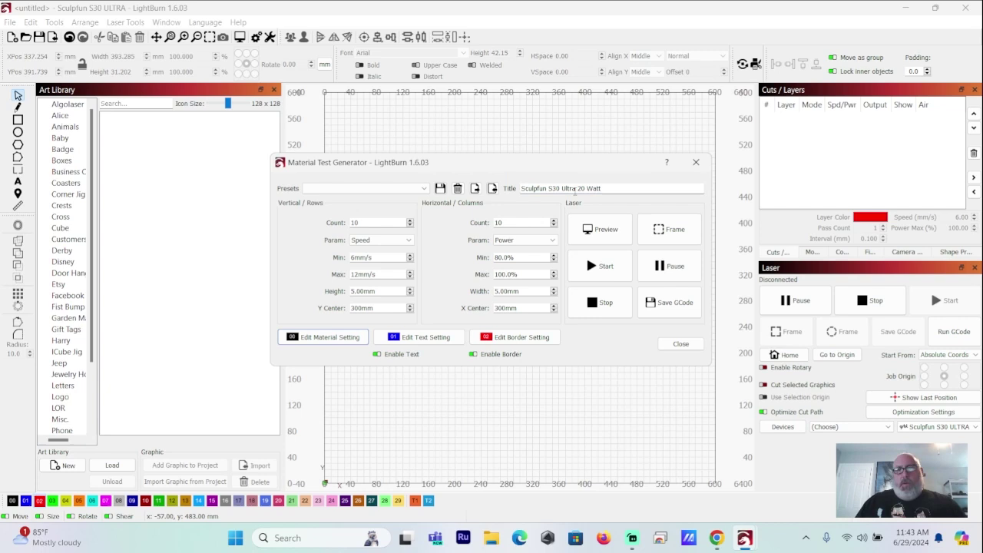
{"action": "left_click", "coordinate": [574, 192]}
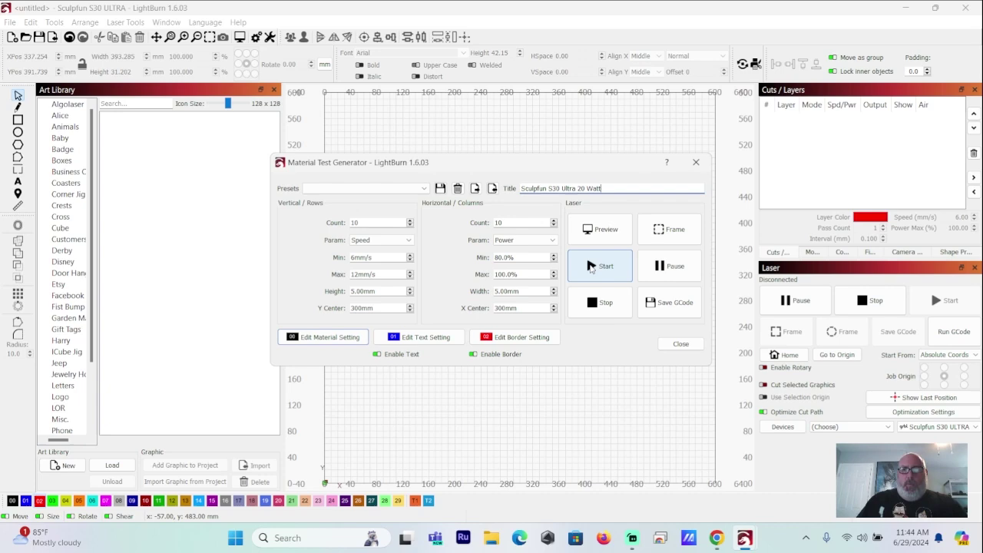
Preview the grid, change the maximum speed to 7 mm/s, and preview it again.
{"action": "left_click", "coordinate": [599, 229]}
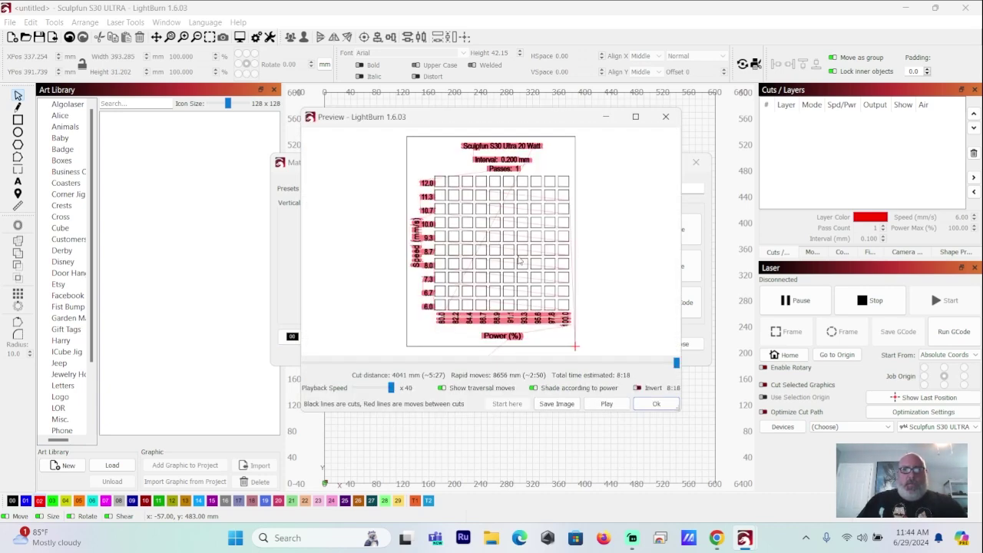
{"action": "key", "text": "Escape"}
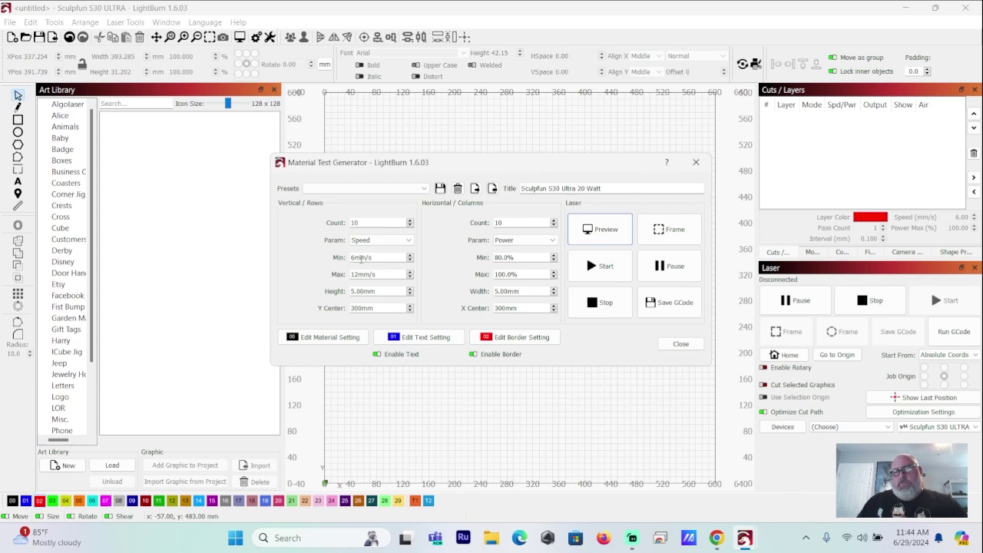
{"action": "left_click", "coordinate": [358, 274]}
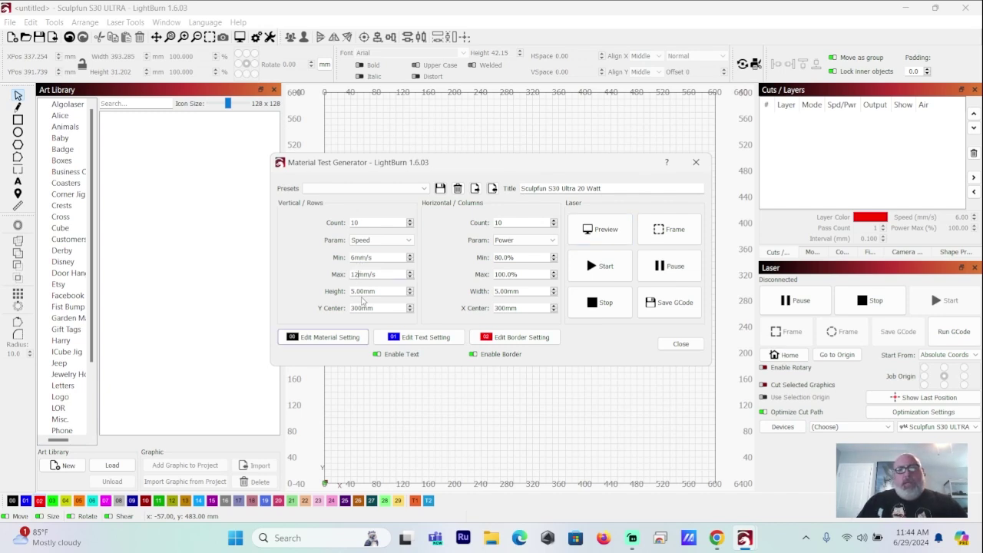
{"action": "key", "text": "BackSpace"}
{"action": "key", "text": "BackSpace"}
{"action": "type", "text": "7"}
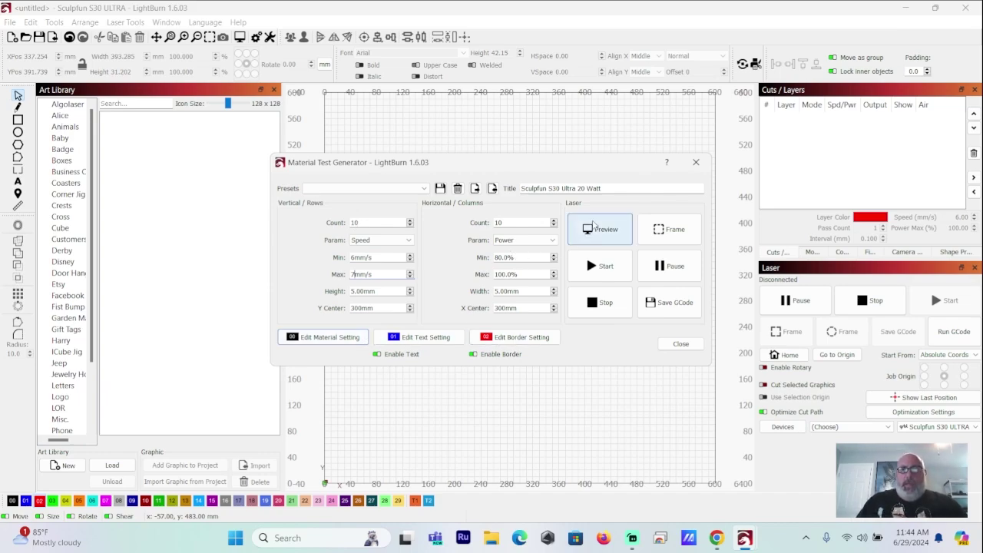
{"action": "left_click", "coordinate": [594, 228]}
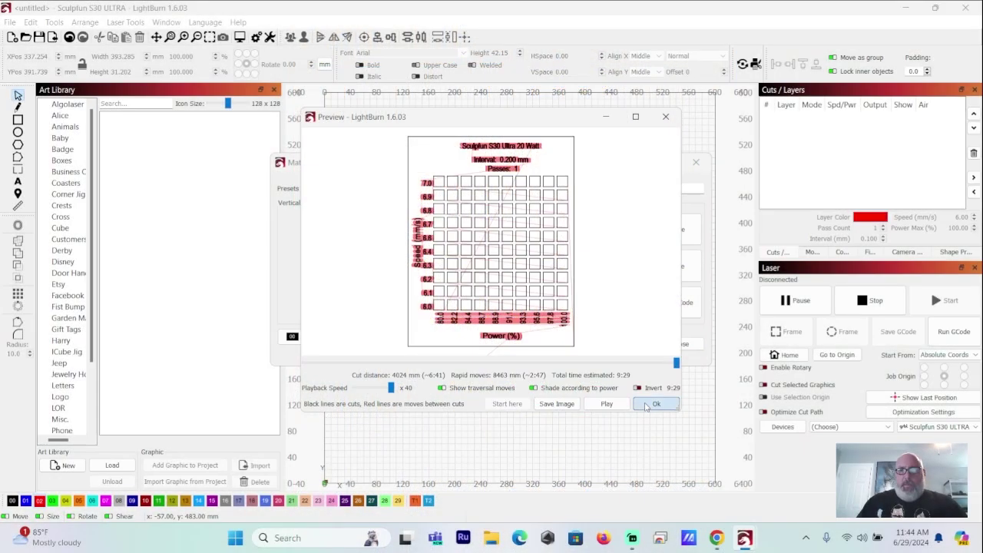
{"action": "left_click", "coordinate": [654, 404]}
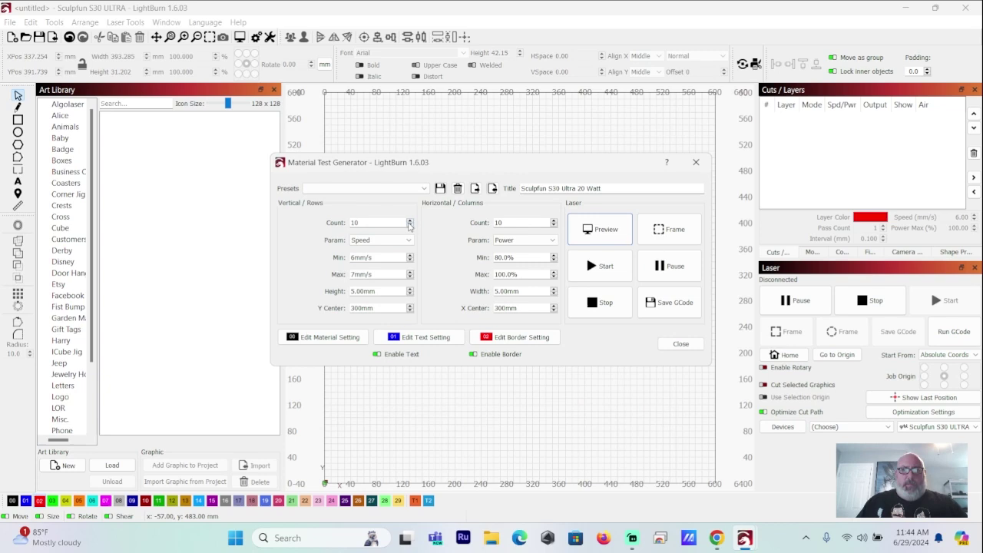
Try 2 speed rows and fewer power columns, previewing the grid after each change.
{"action": "left_click", "coordinate": [410, 225]}
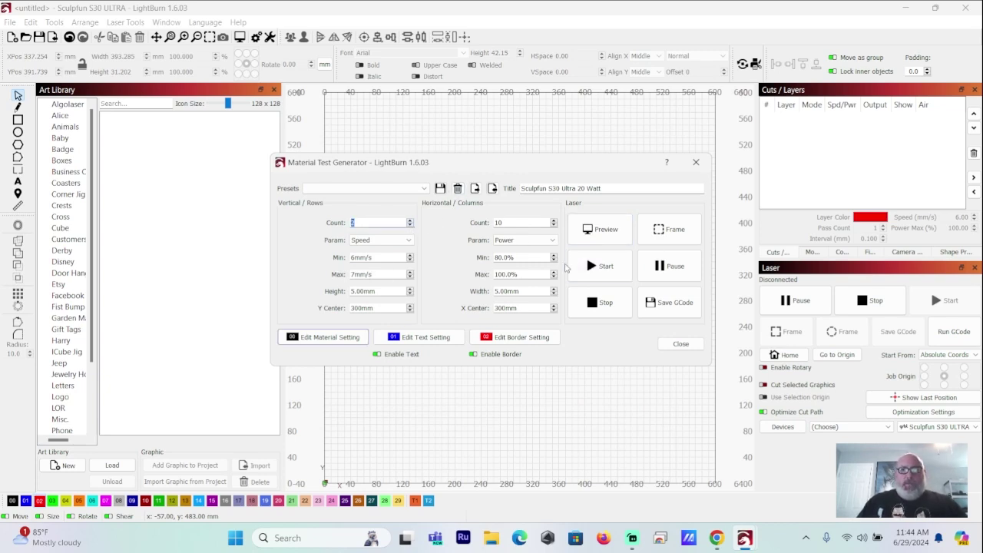
{"action": "left_click", "coordinate": [588, 231]}
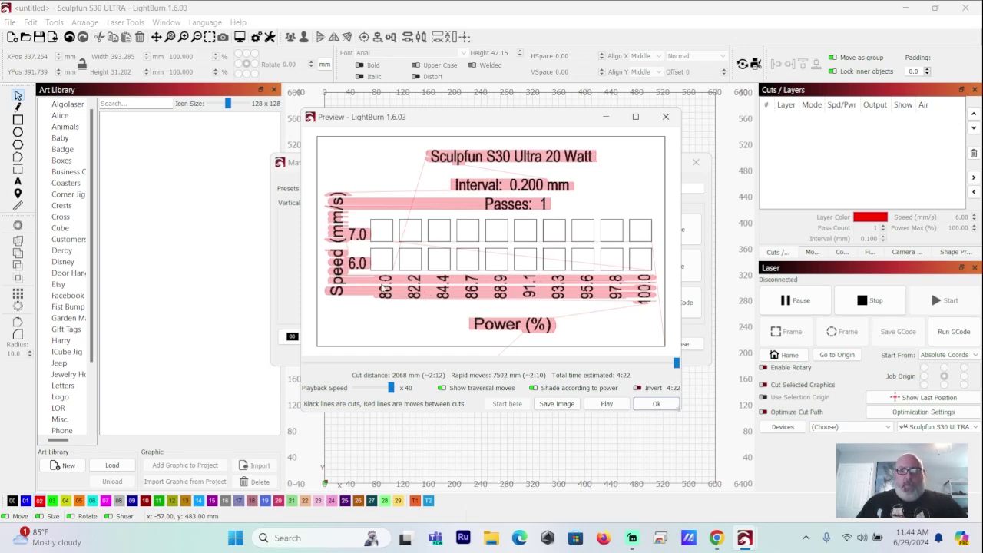
{"action": "left_click", "coordinate": [656, 404]}
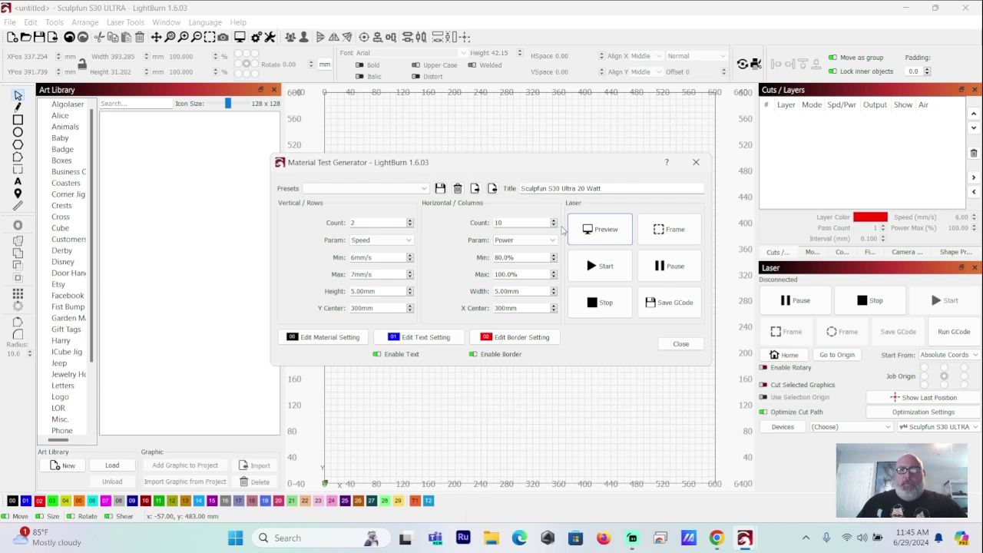
{"action": "left_click", "coordinate": [553, 225]}
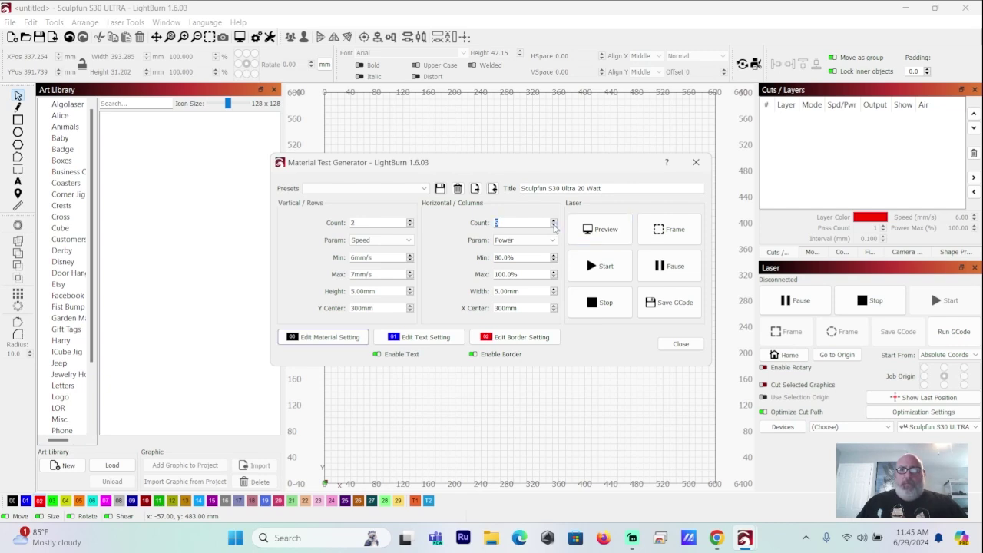
{"action": "left_click", "coordinate": [600, 229]}
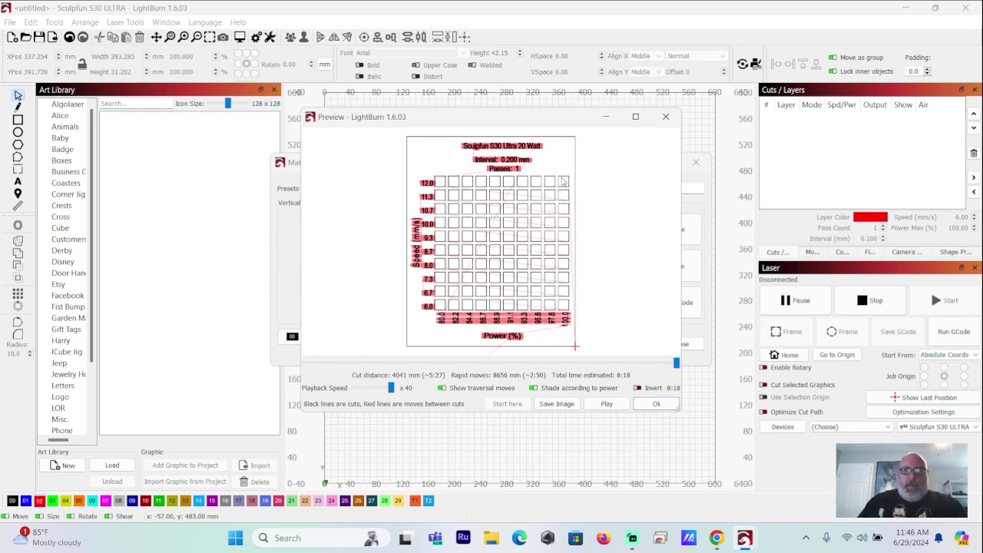
Close the preview and switch the test squares' Mode back to Fill.
{"action": "left_click", "coordinate": [657, 404]}
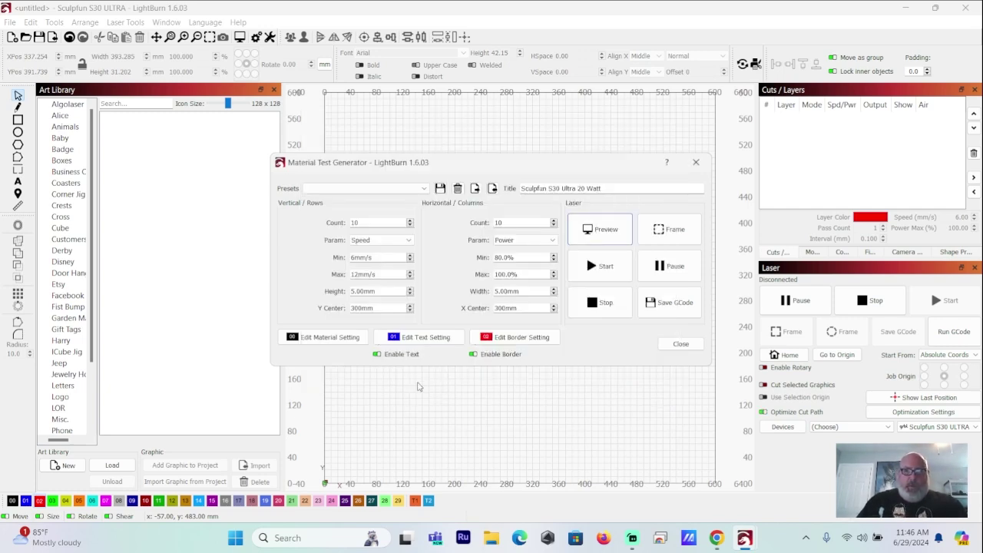
{"action": "left_click", "coordinate": [324, 337]}
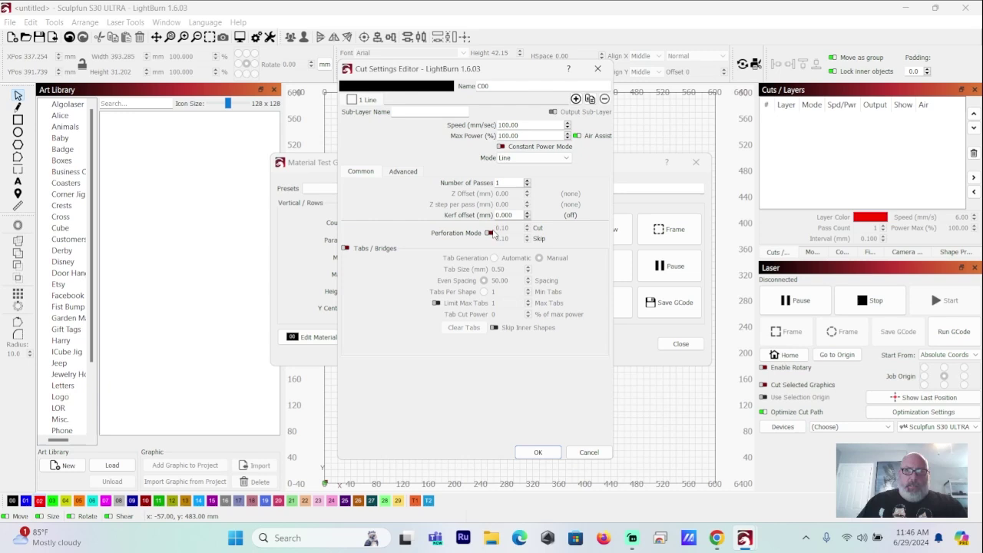
{"action": "left_click", "coordinate": [566, 158]}
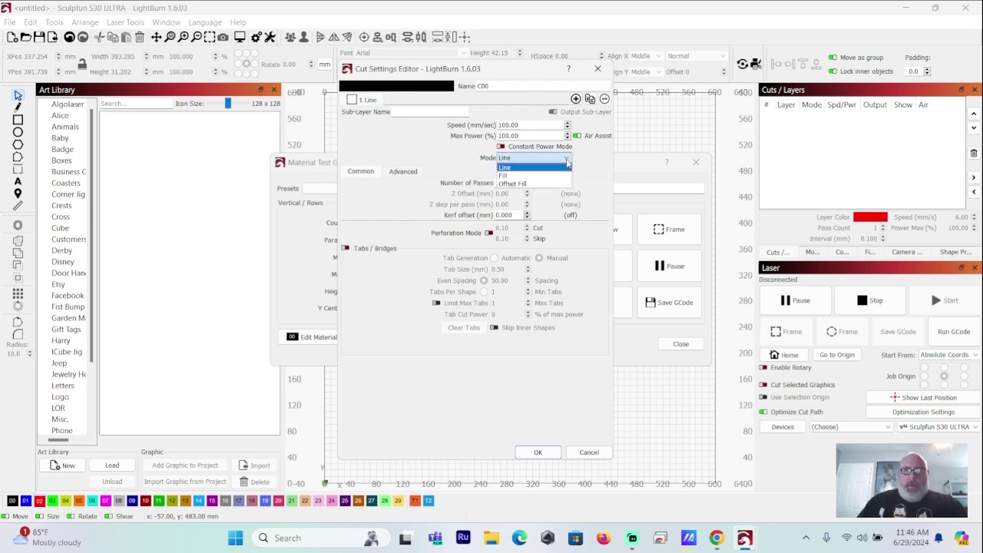
{"action": "left_click", "coordinate": [549, 176]}
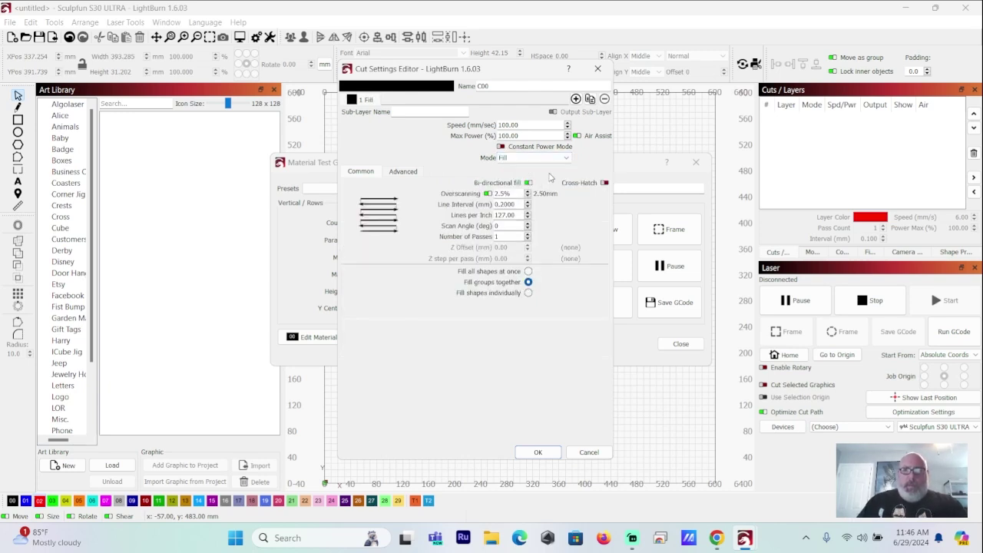
{"action": "left_click", "coordinate": [538, 451]}
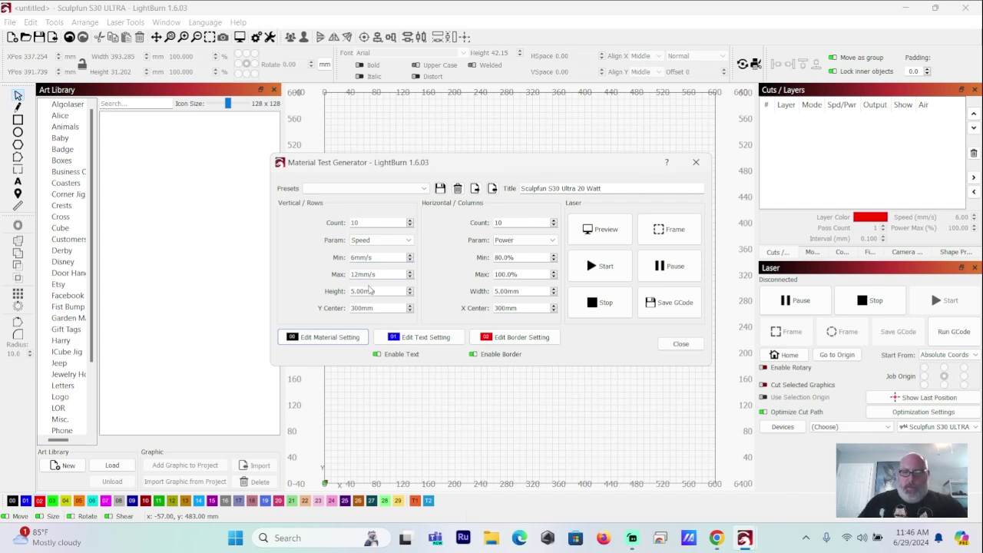
Enter speeds 150 max and 50 min mm/s and 50% minimum power, then recheck Fill.
{"action": "key", "text": "BackSpace"}
{"action": "key", "text": "BackSpace"}
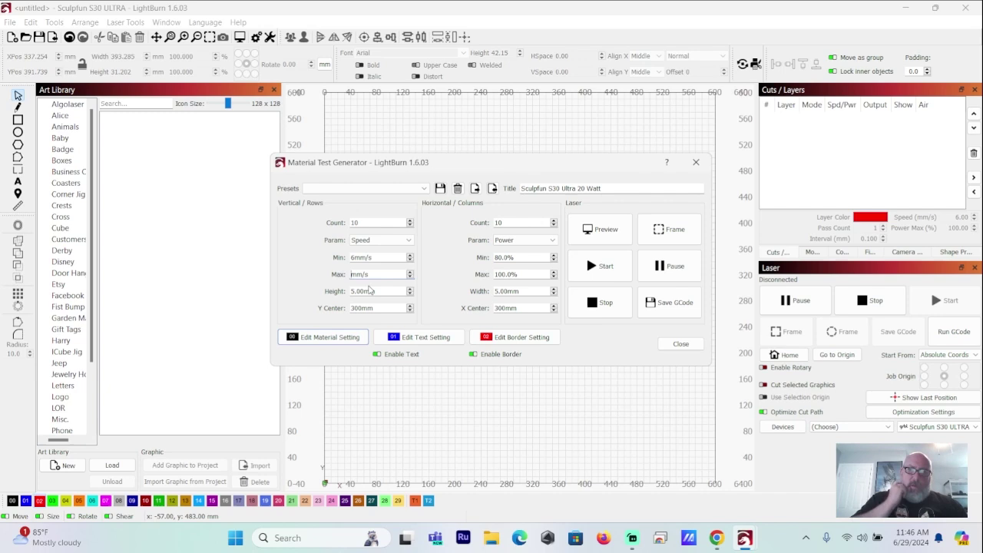
{"action": "type", "text": "1"}
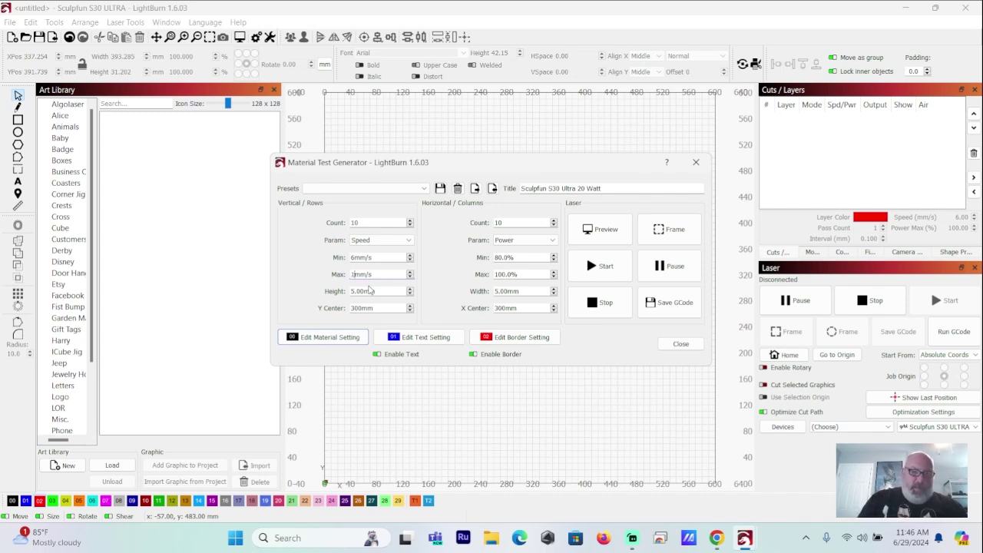
{"action": "type", "text": "50"}
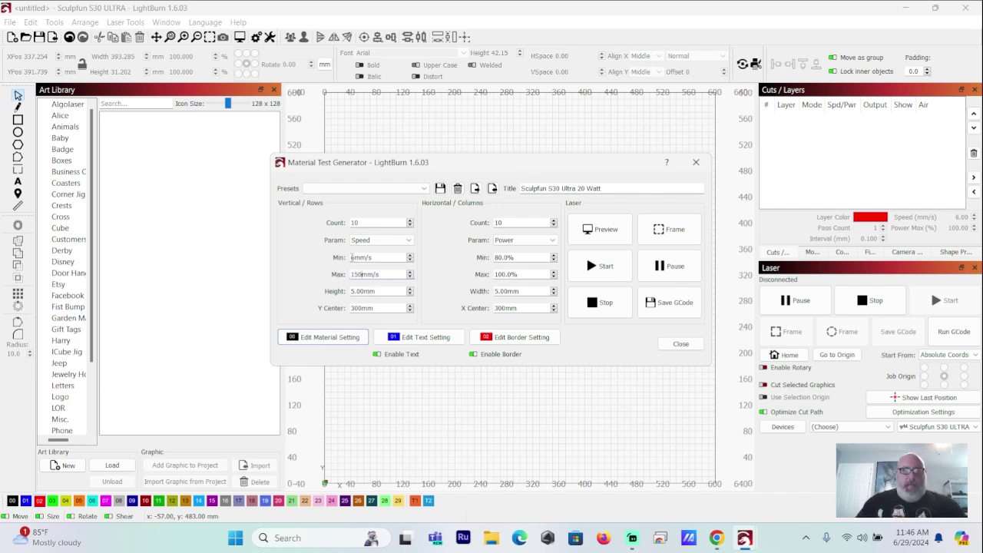
{"action": "double_click", "coordinate": [358, 258]}
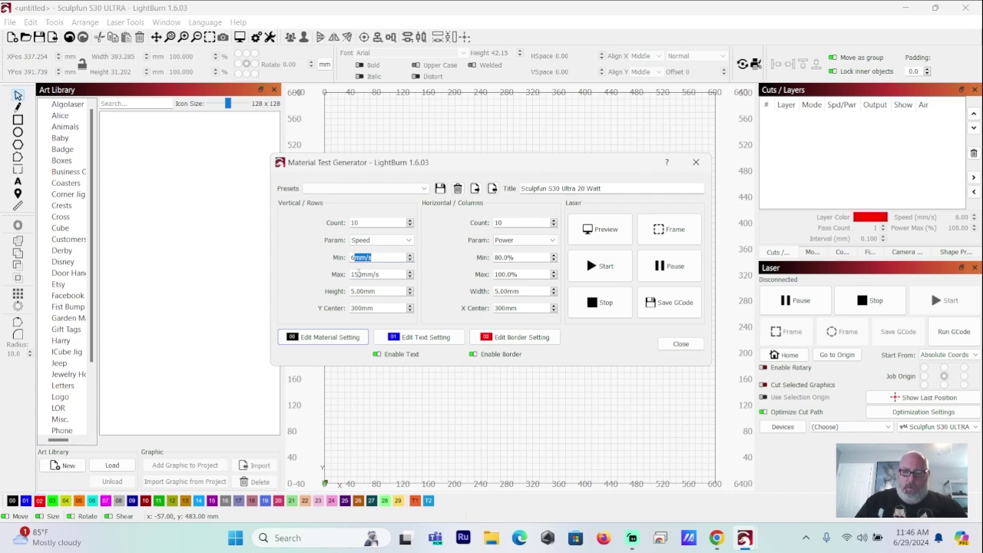
{"action": "type", "text": "6"}
{"action": "key", "text": "BackSpace"}
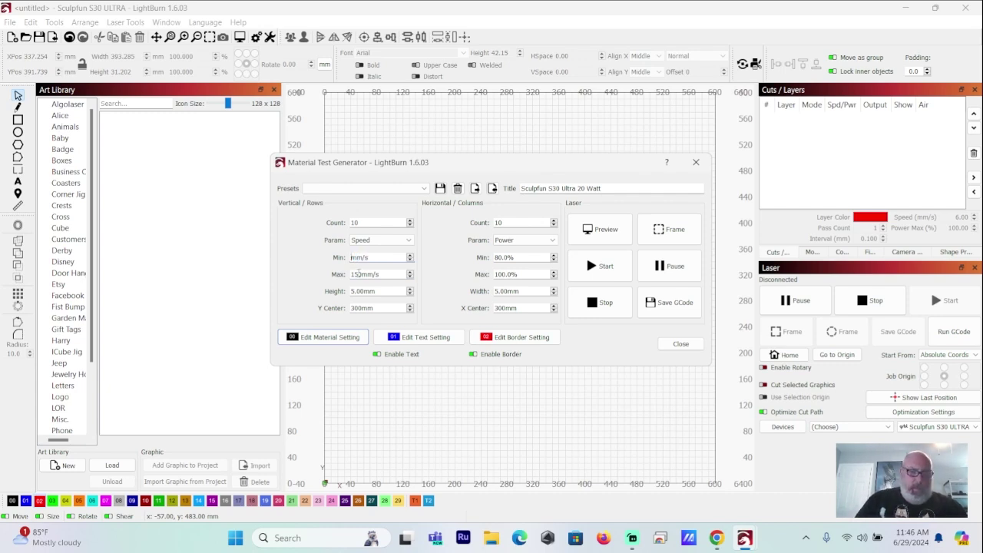
{"action": "type", "text": "50"}
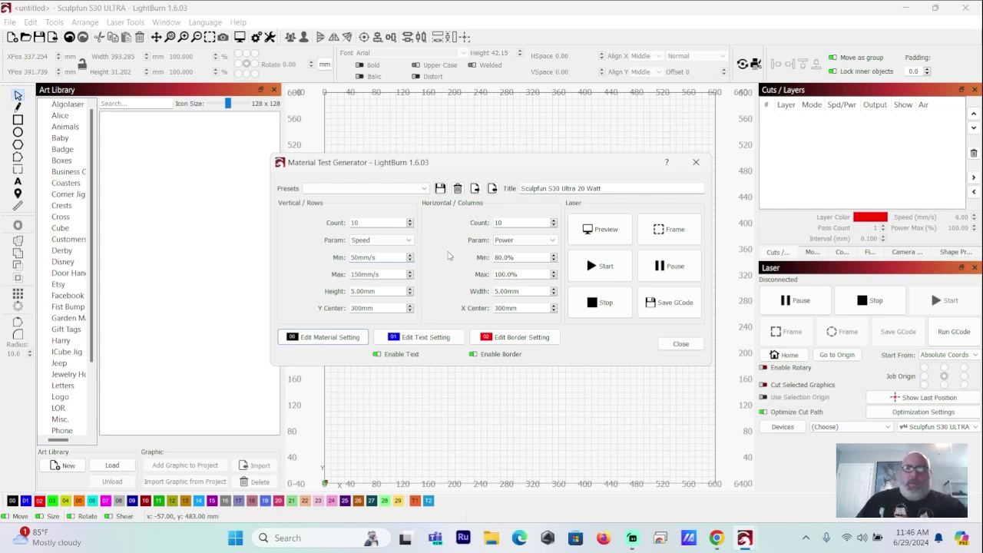
{"action": "left_click", "coordinate": [503, 257]}
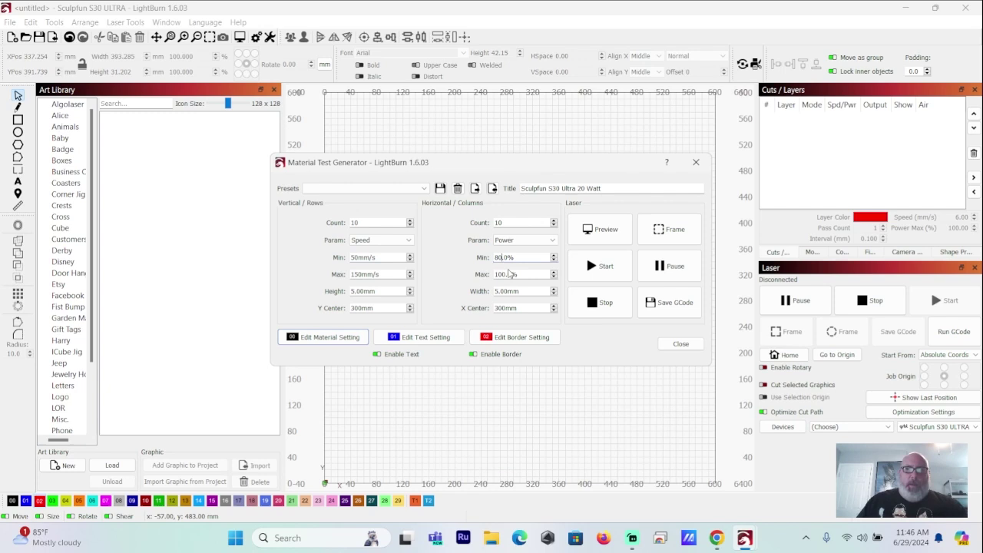
{"action": "key", "text": "BackSpace"}
{"action": "type", "text": "5"}
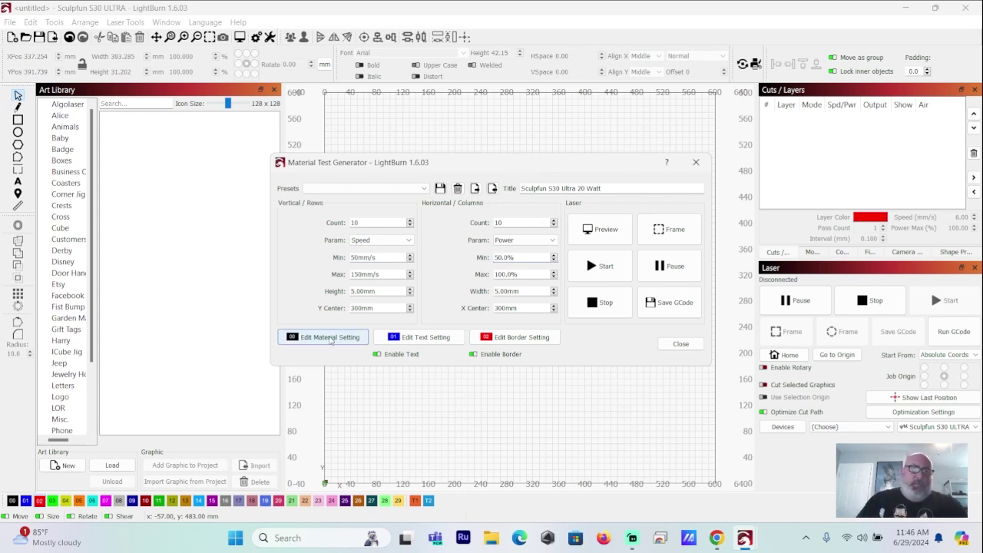
{"action": "left_click", "coordinate": [329, 336]}
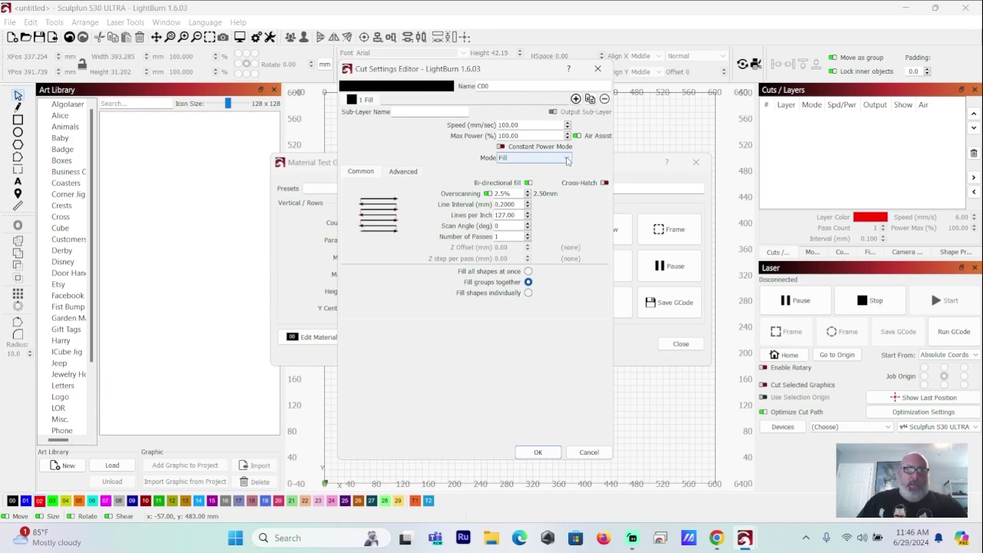
{"action": "left_click", "coordinate": [537, 451]}
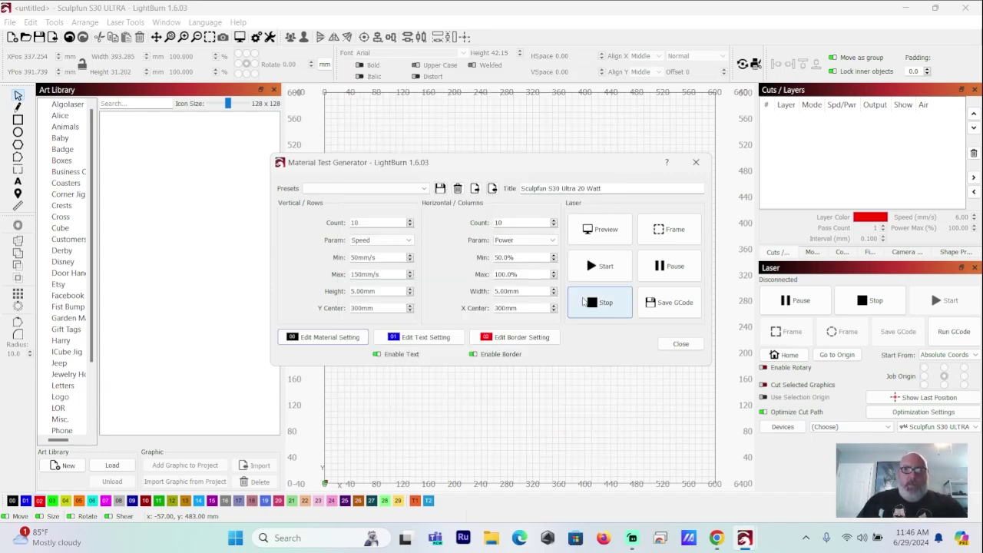
{"action": "left_click", "coordinate": [605, 229]}
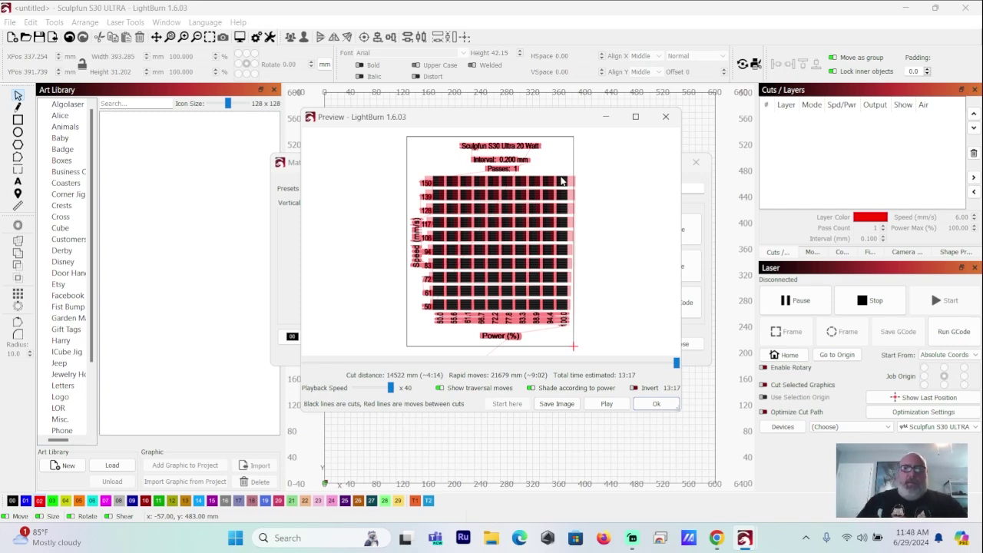
{"action": "left_click", "coordinate": [655, 404]}
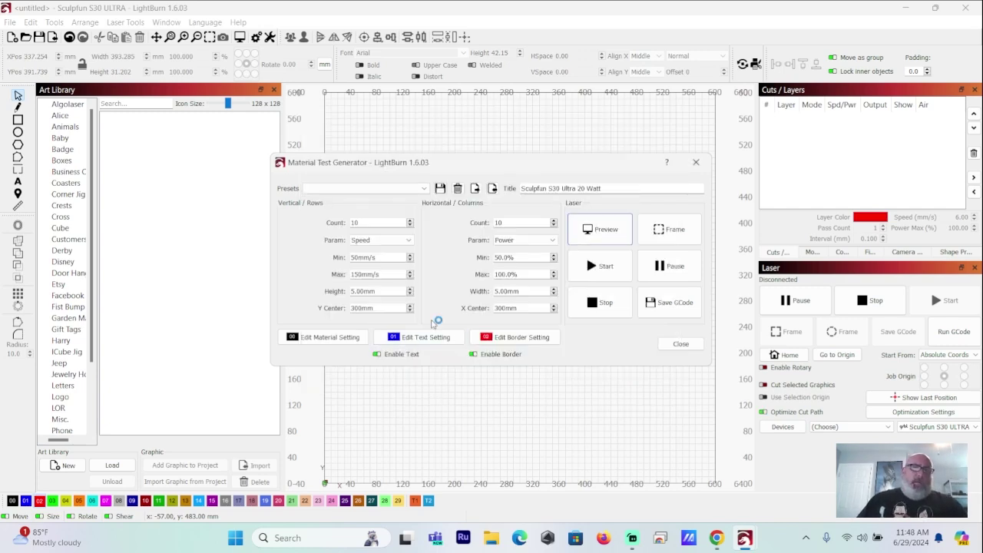